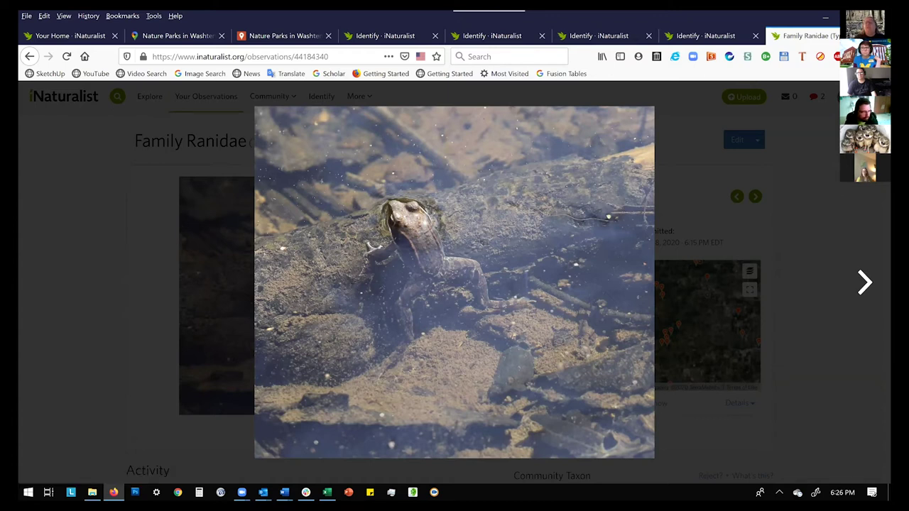
Close the enlarged frog photo and choose Lithobates clamitans (Green Frog) as the suggested identification for the observation
key("Escape")
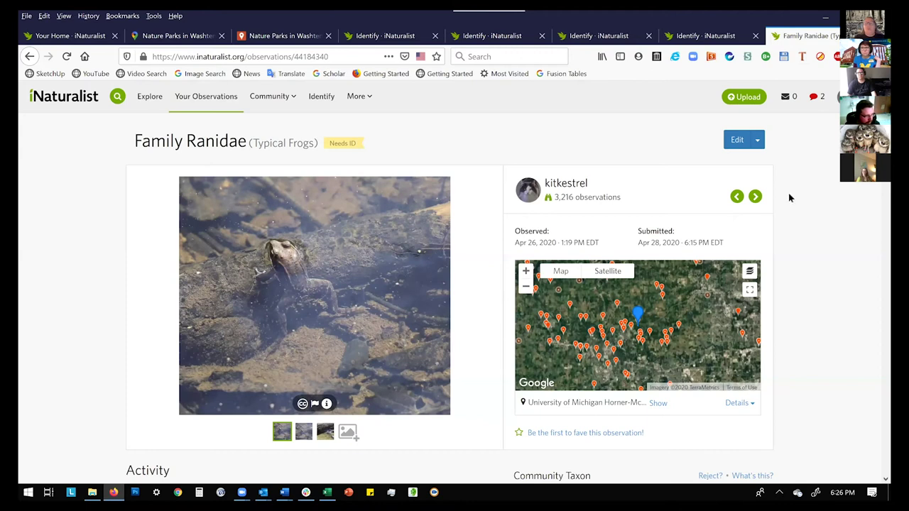
scroll(875, 194, "down", 1)
scroll(875, 194, "down", 5)
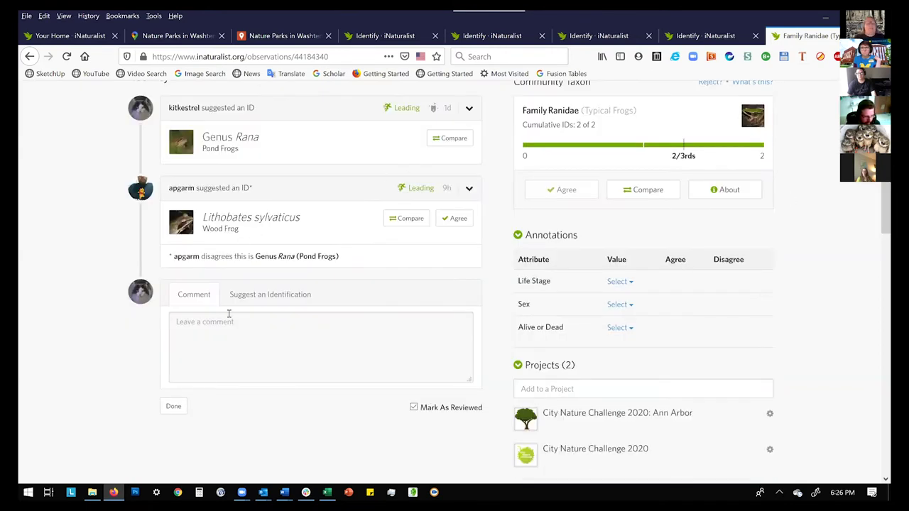
left_click(275, 298)
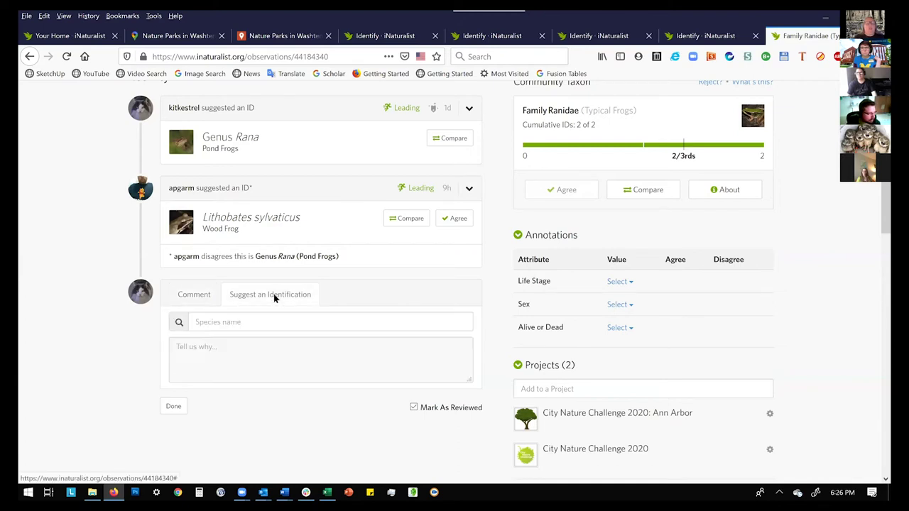
left_click(216, 324)
type("green")
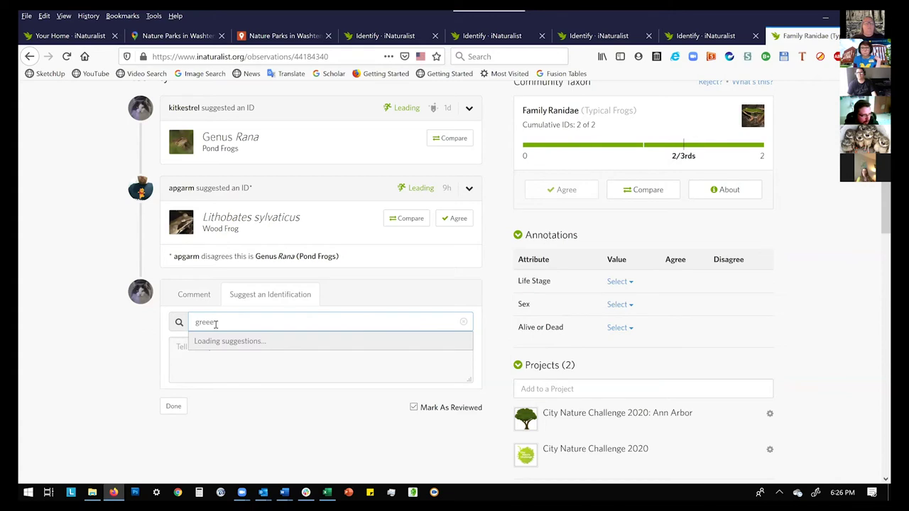
type(" frog")
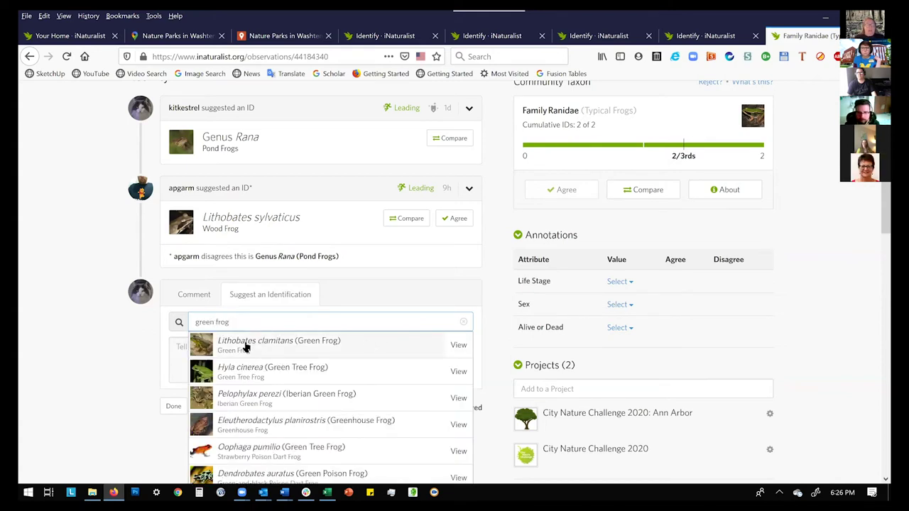
left_click(245, 343)
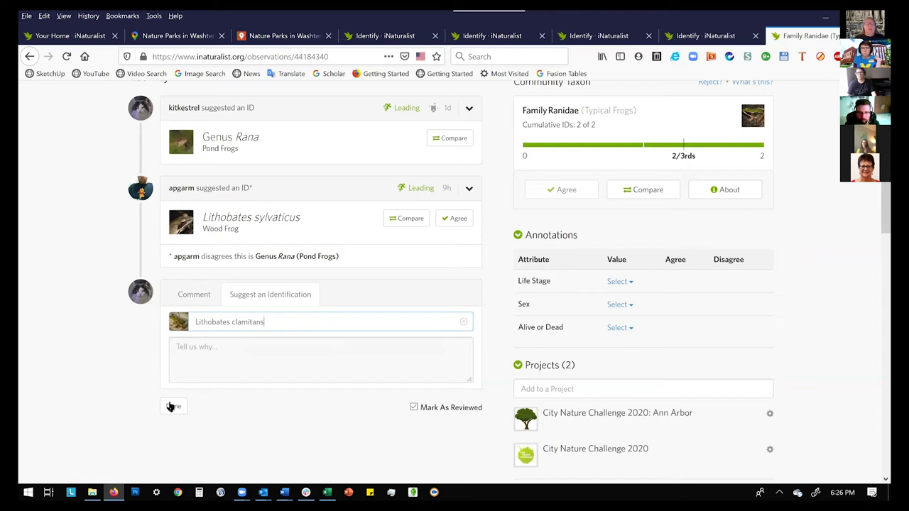
Enter "Based on informed opinion of a colleague" as the reason for the Green Frog suggestion
left_click(224, 373)
type("Based on")
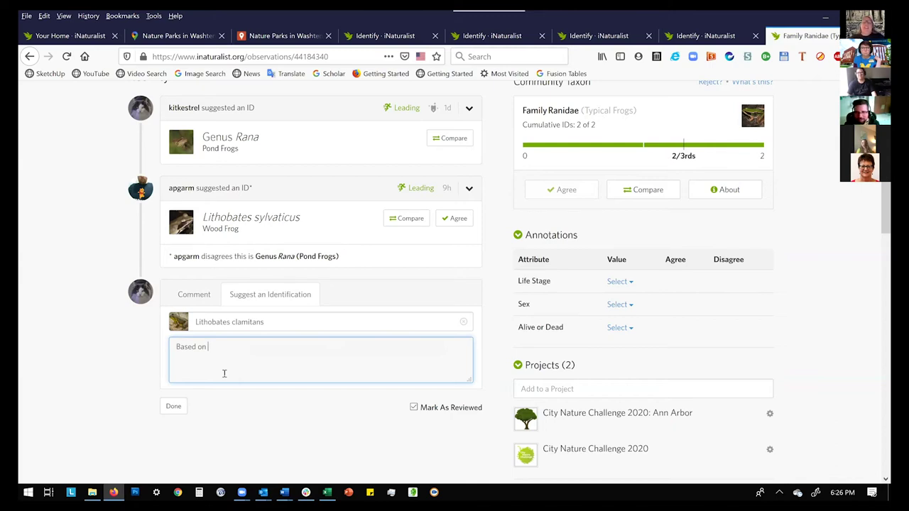
type("in")
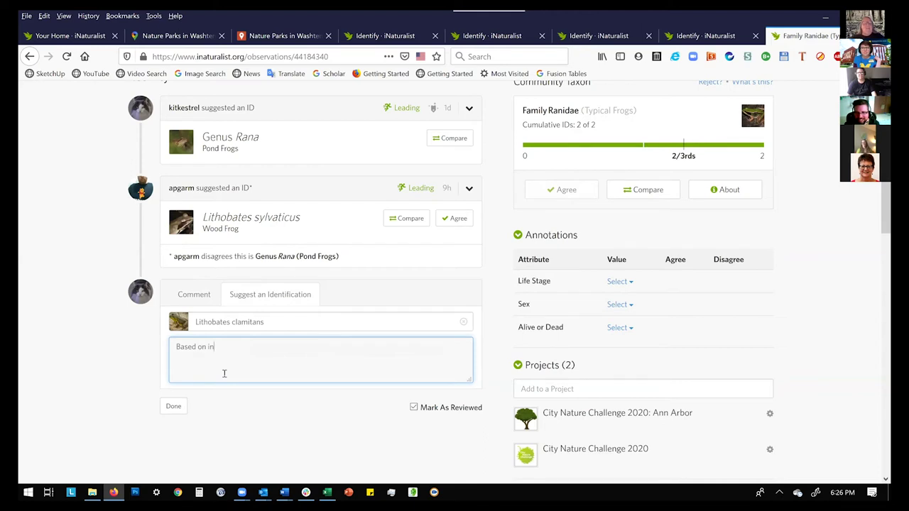
type("formed opinion of a colleague")
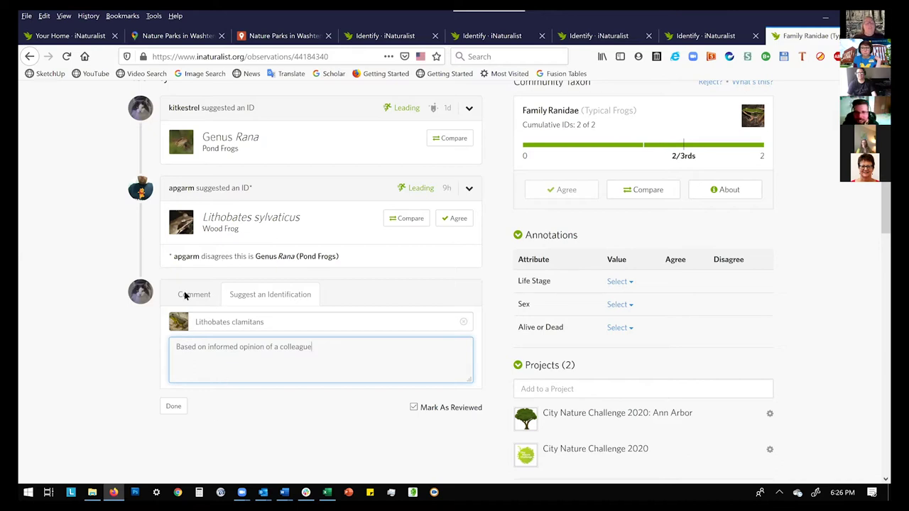
View the profile of the member who suggested Wood Frog, and return to the frog observation
left_click(183, 190)
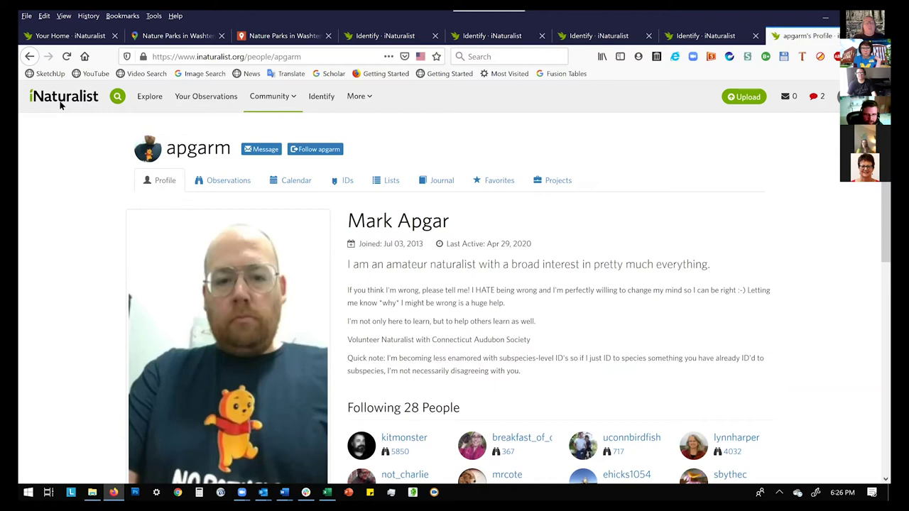
left_click(30, 57)
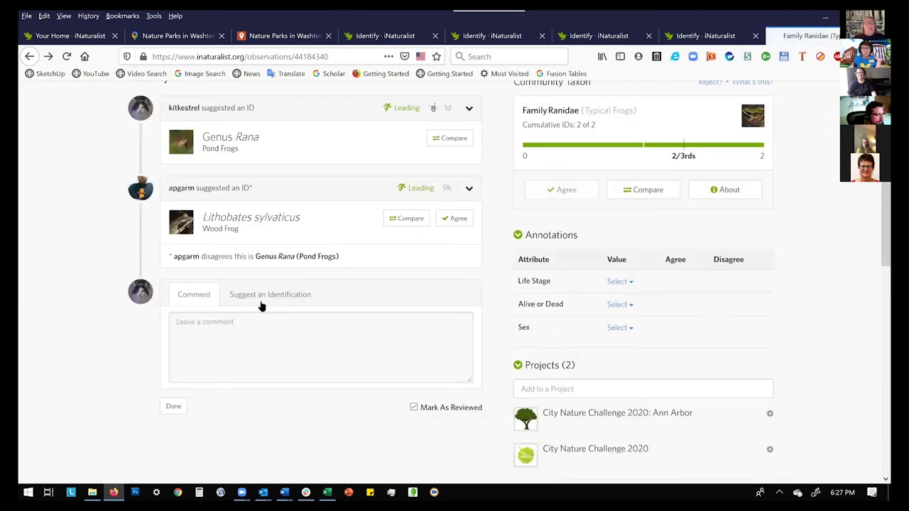
Start an identification suggestion for the frog observation and choose Lithobates clamitans (Green Frog) as the species
left_click(252, 340)
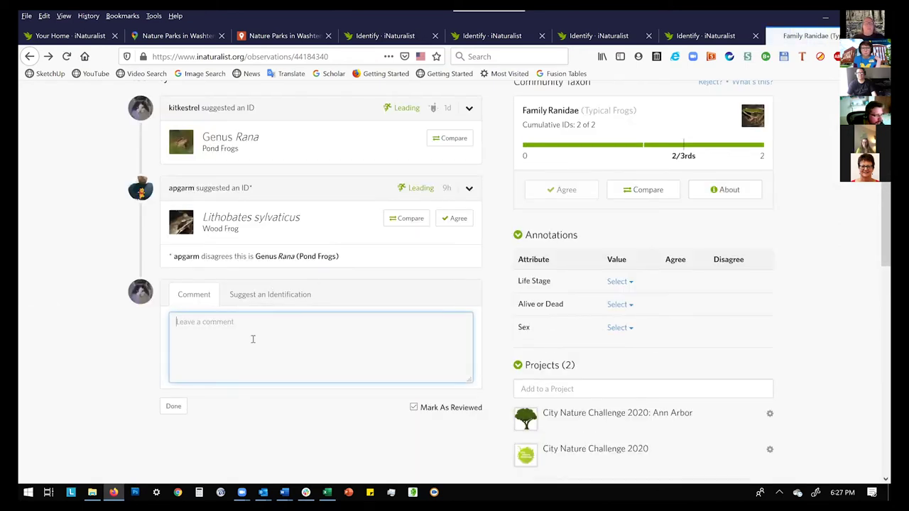
left_click(267, 301)
key("ctrl+f")
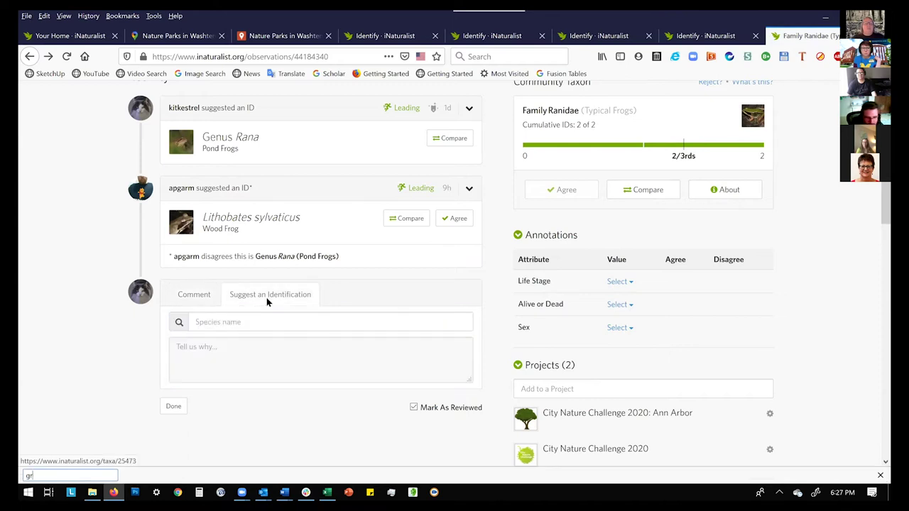
type("gree")
key("Escape")
left_click(233, 378)
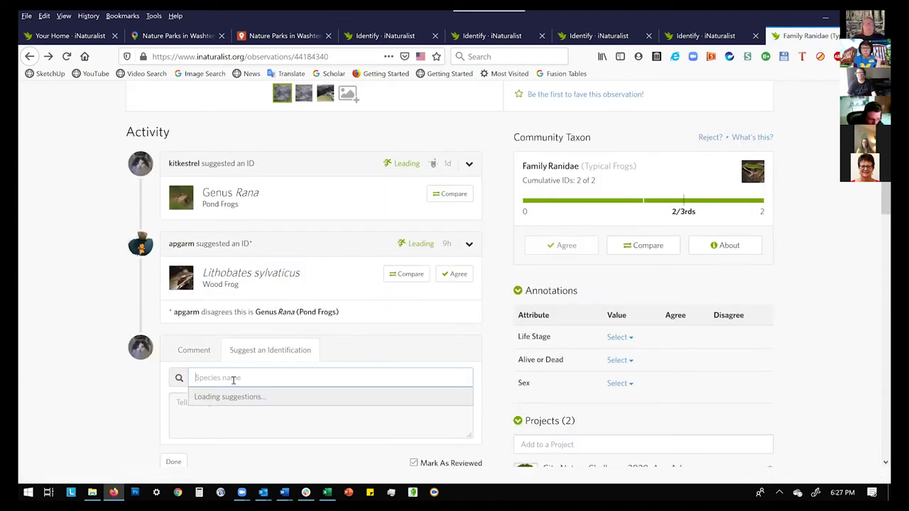
type("green")
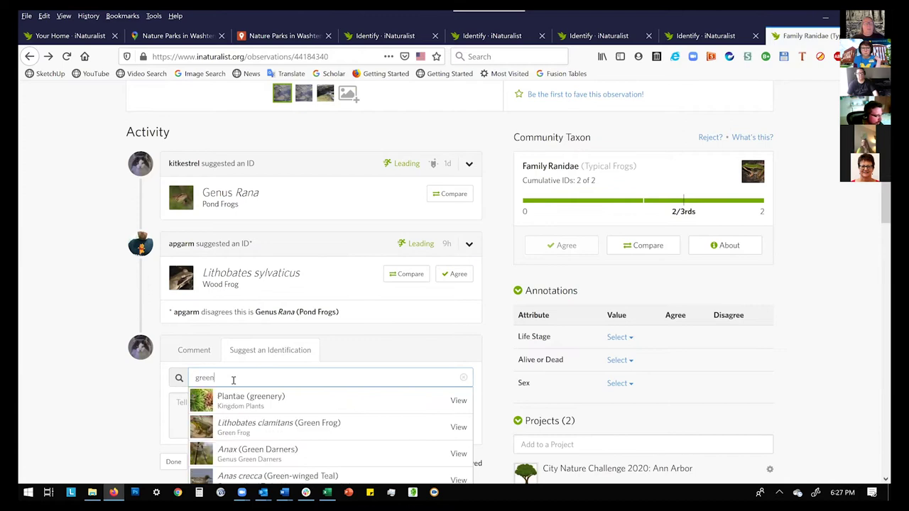
left_click(244, 429)
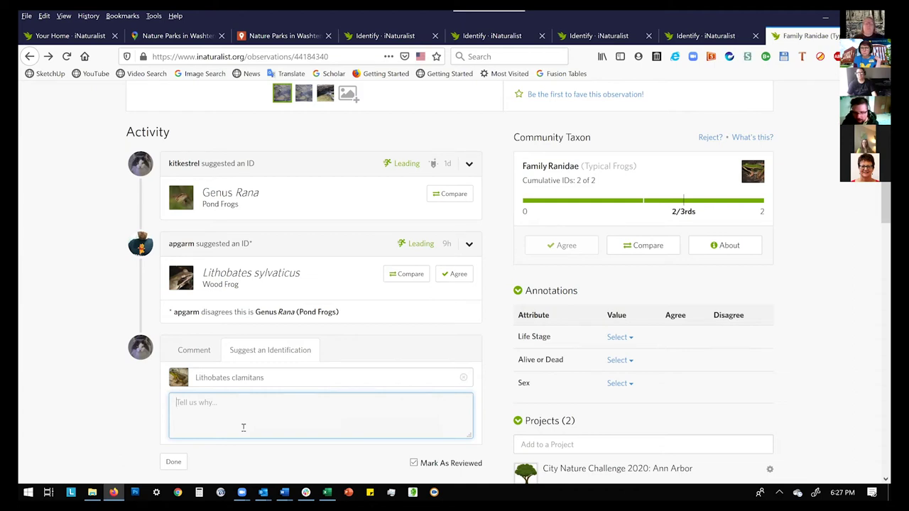
Give the reason "Based on the informed opinions of a colleague" and submit the Green Frog identification
type("Bas")
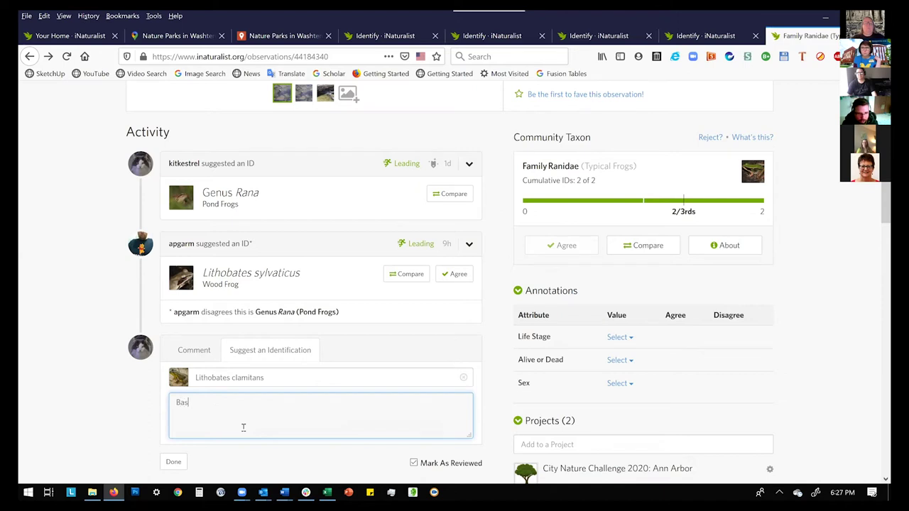
type("ed on the")
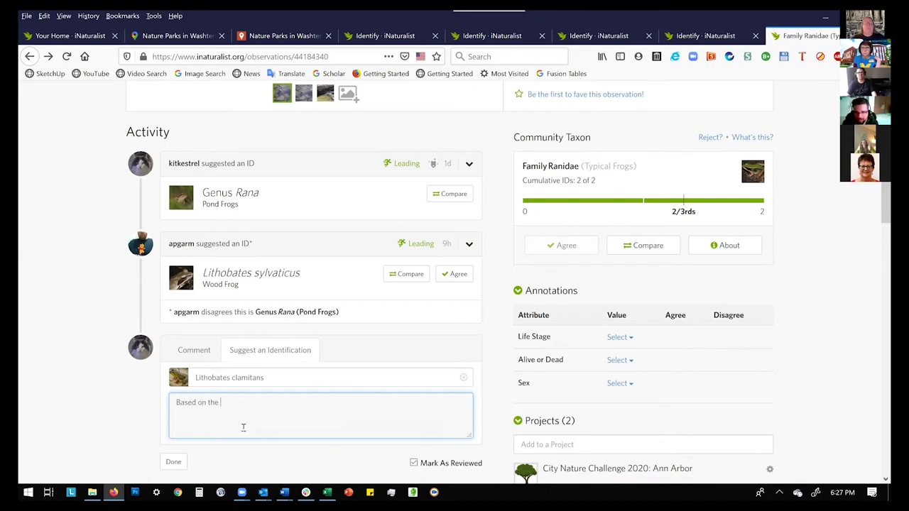
type(" informed ")
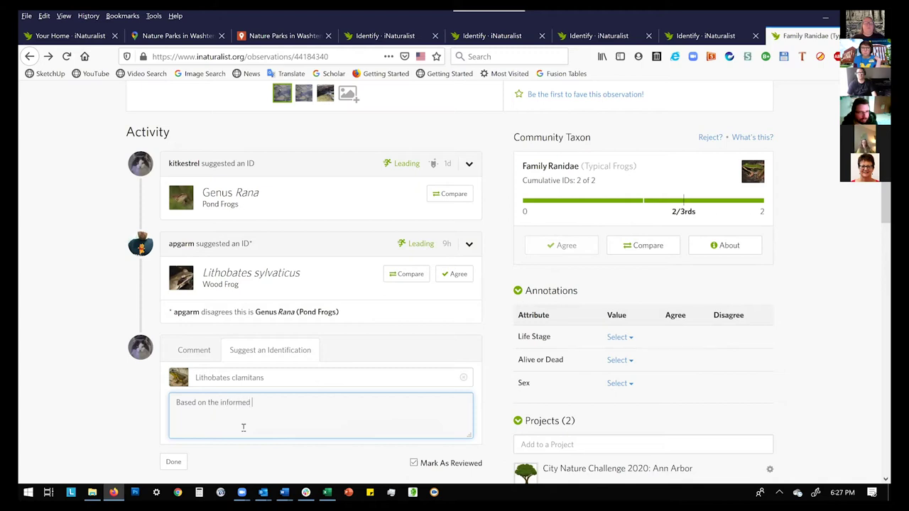
type("opinions of a ")
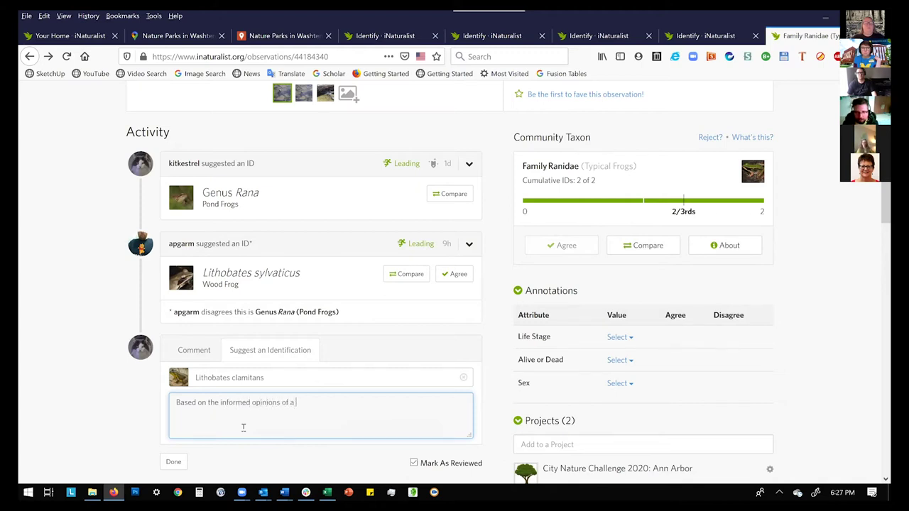
type("colleague")
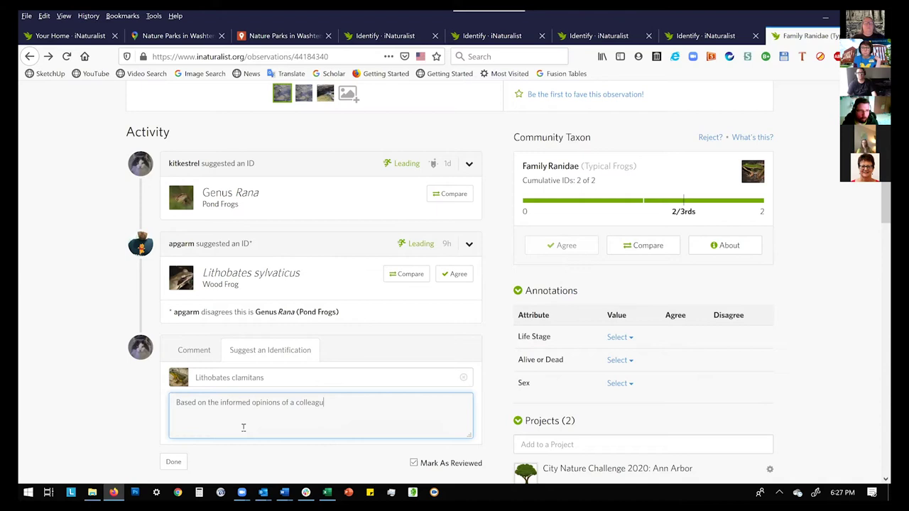
left_click(174, 464)
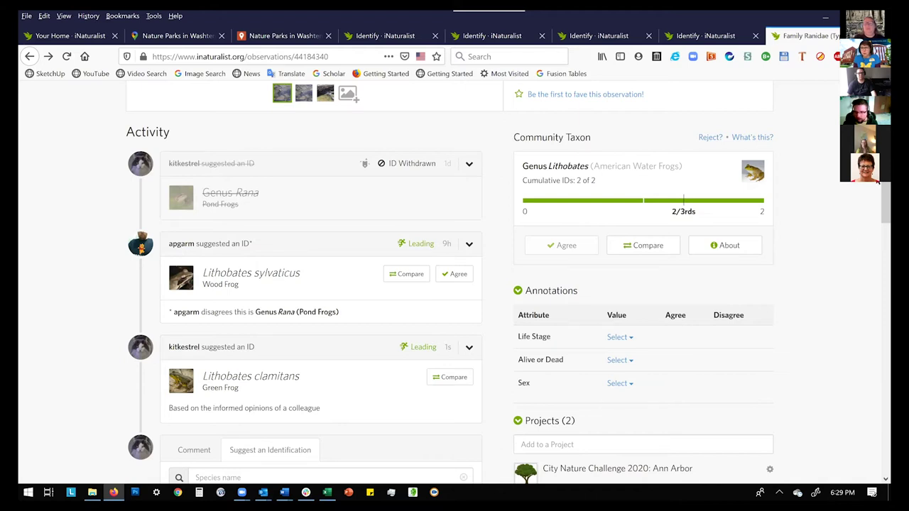
Look over the Deer (Family Cervidae) observation with the skeletal remains and open the same observer's previous observation
scroll(877, 187, "up", 5)
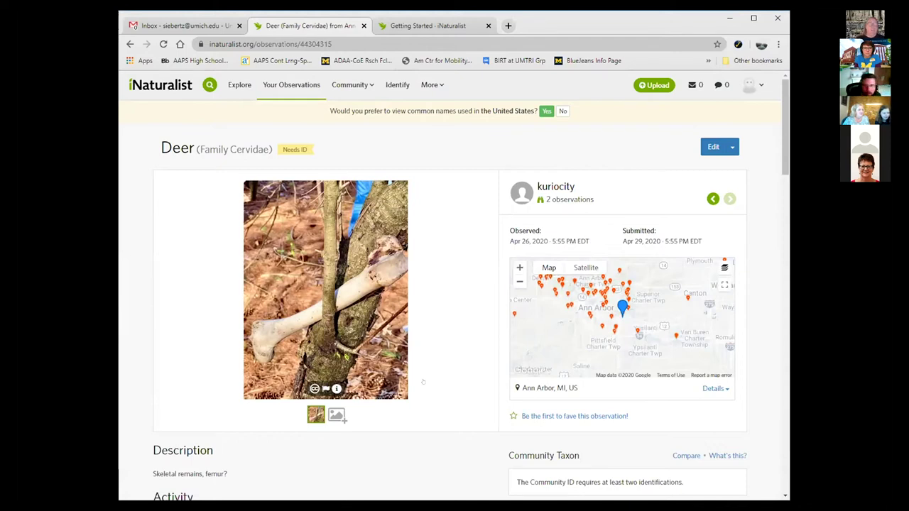
scroll(423, 382, "down", 1)
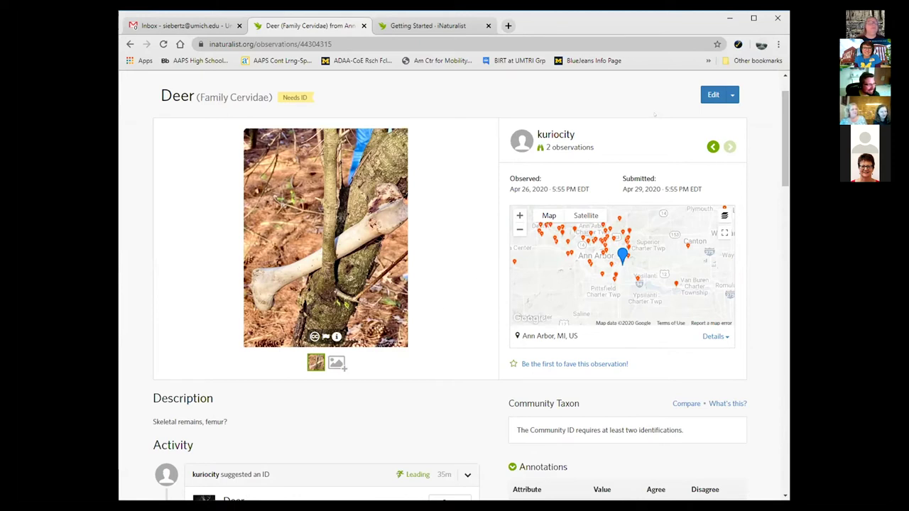
left_click(714, 146)
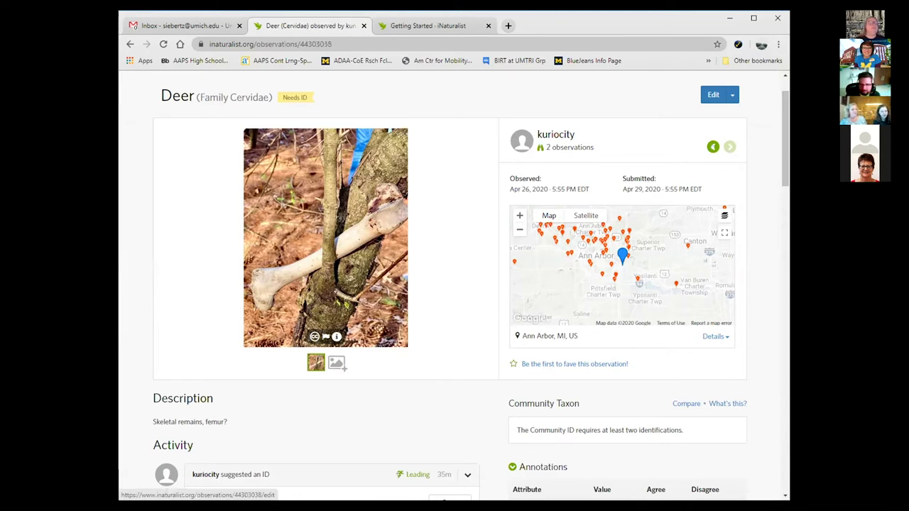